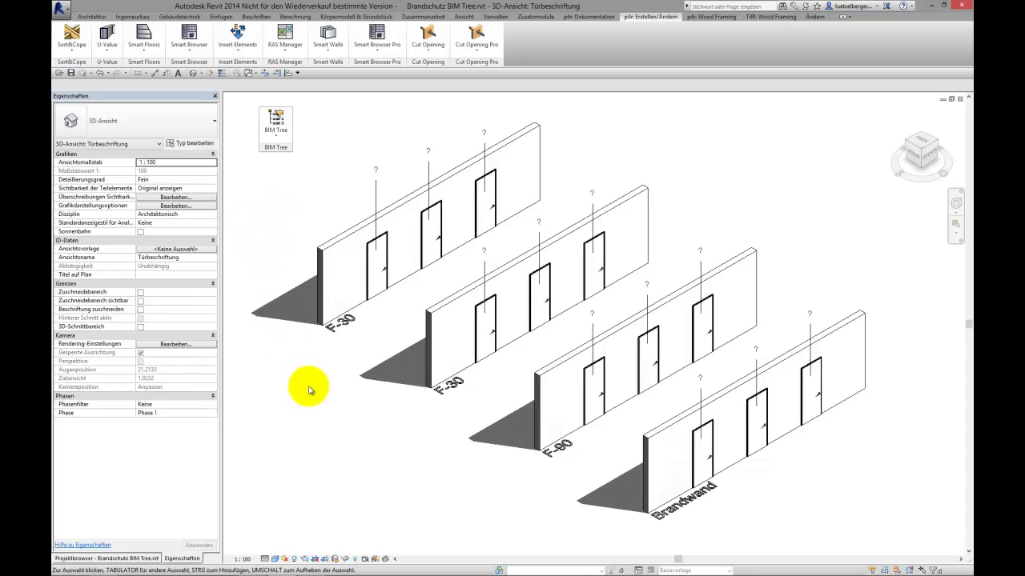
Select the first F-30 wall in the model, then clear the selection
left_click(325, 270)
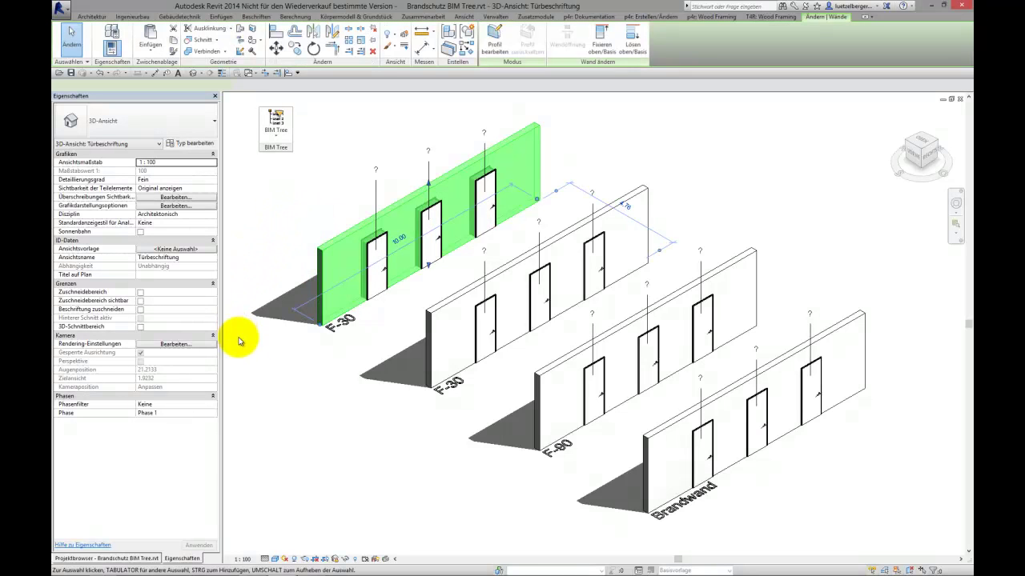
left_click(270, 397)
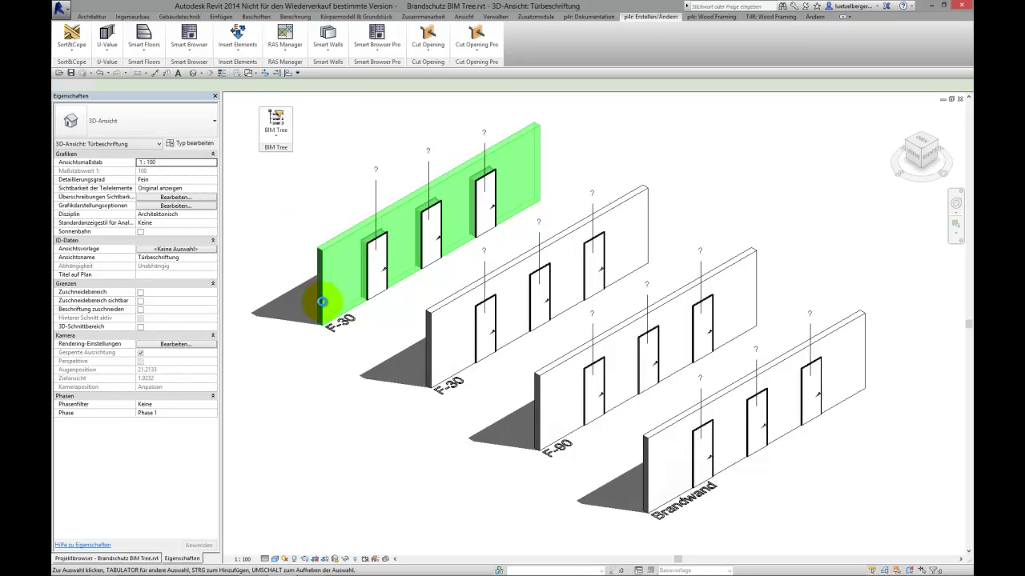
left_click(286, 413)
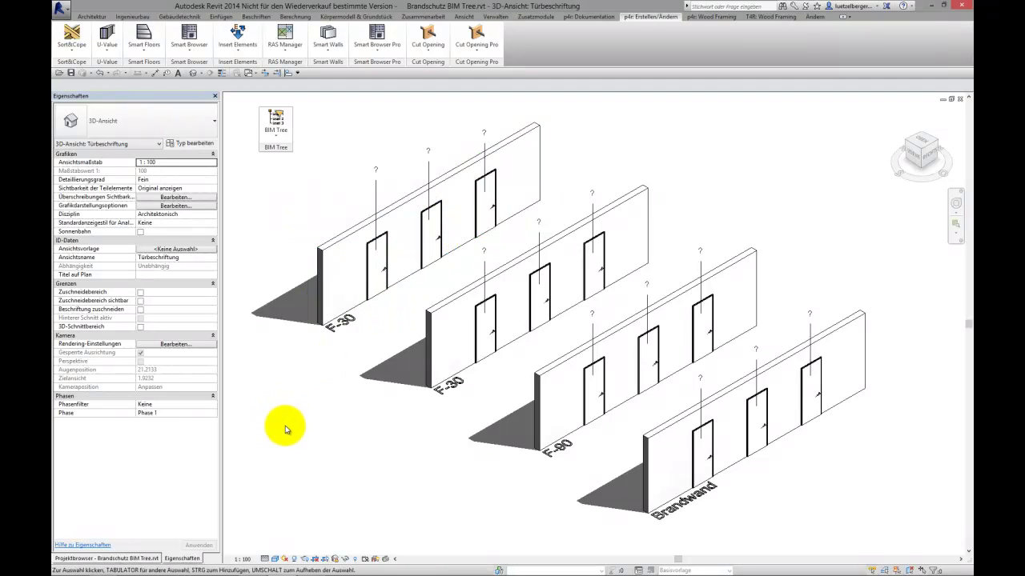
Open BIM Tree of Filtered Elements limited to the Türen category
left_click(274, 142)
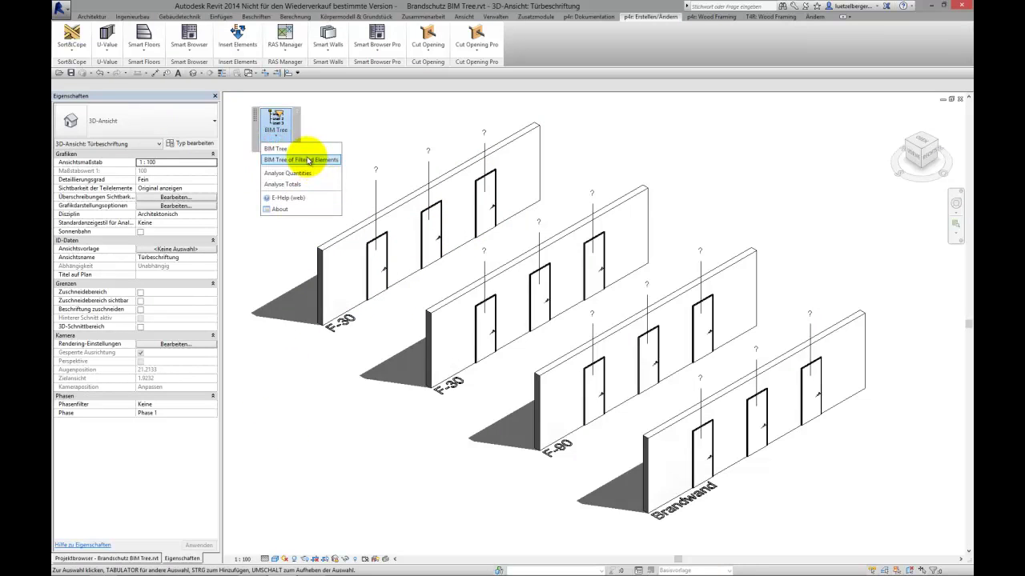
left_click(302, 149)
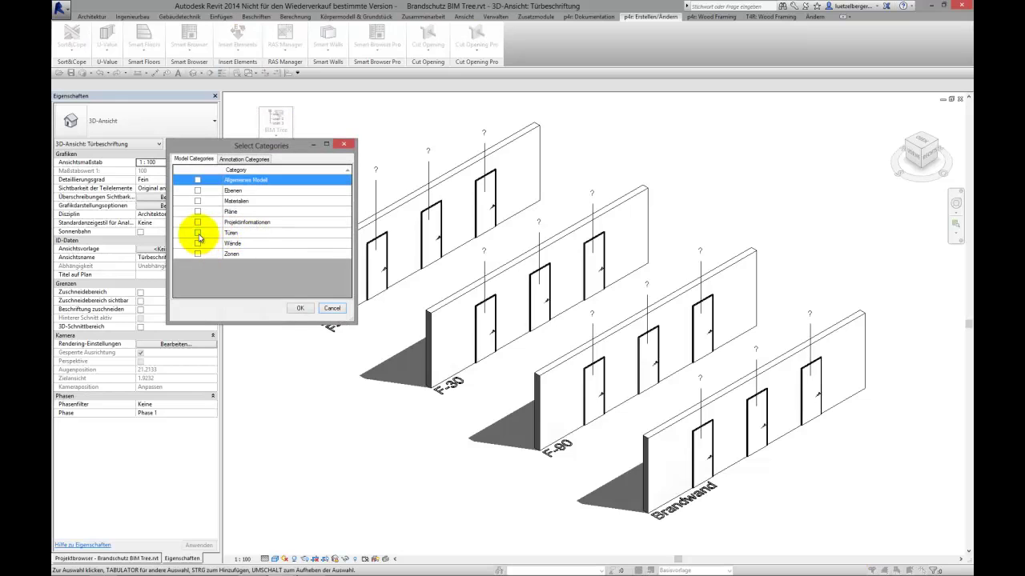
left_click(198, 233)
left_click(300, 307)
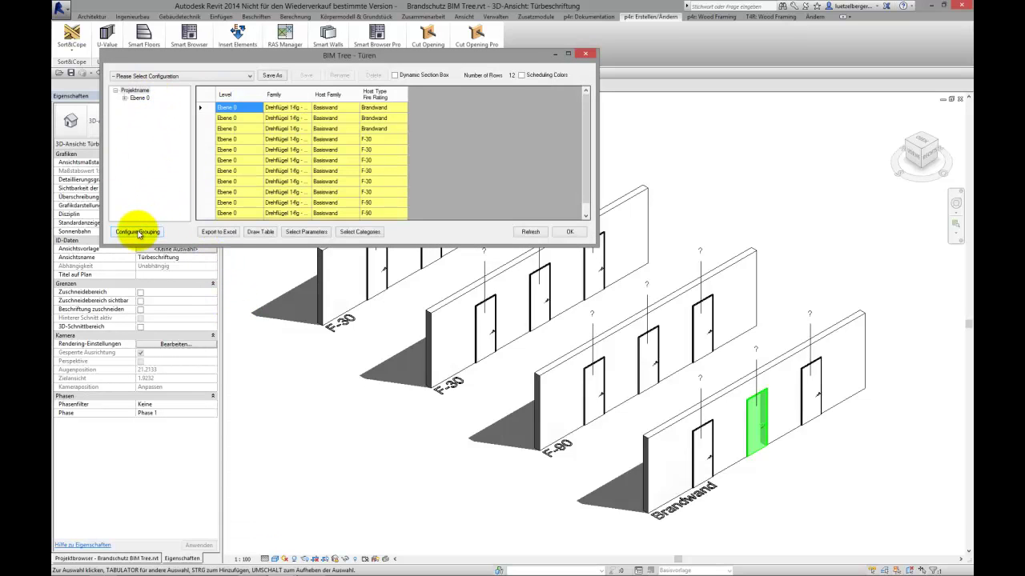
left_click(138, 232)
left_click_drag(194, 202, 195, 239)
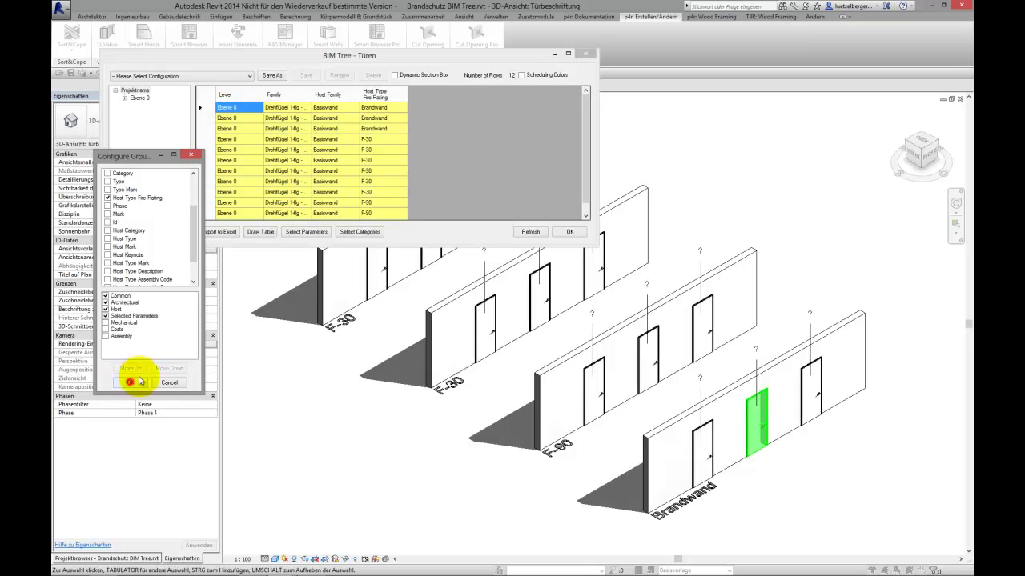
left_click(131, 382)
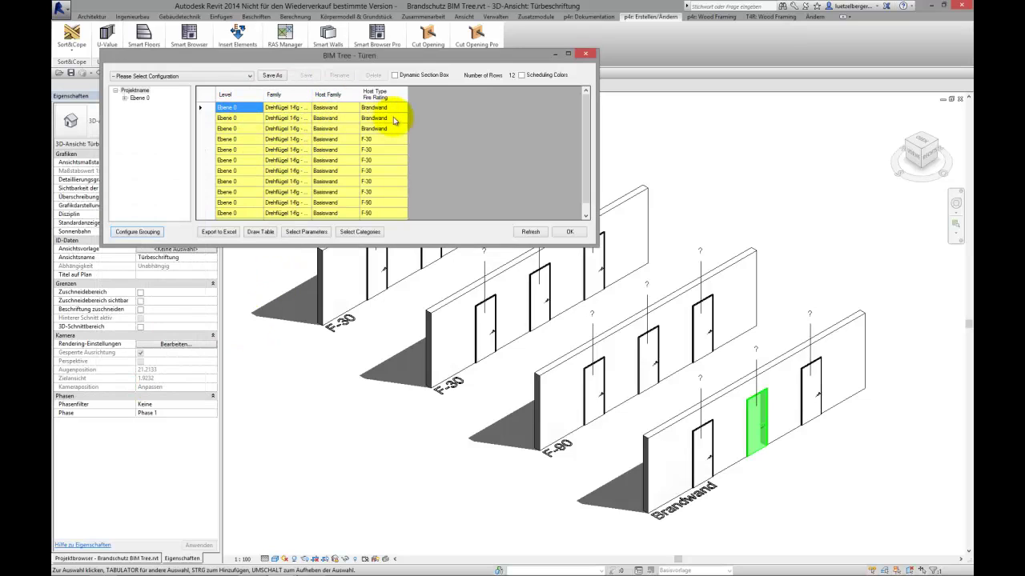
left_click(449, 173)
Add the Kommentare parameter as a column alongside Mark in the door table
left_click(322, 232)
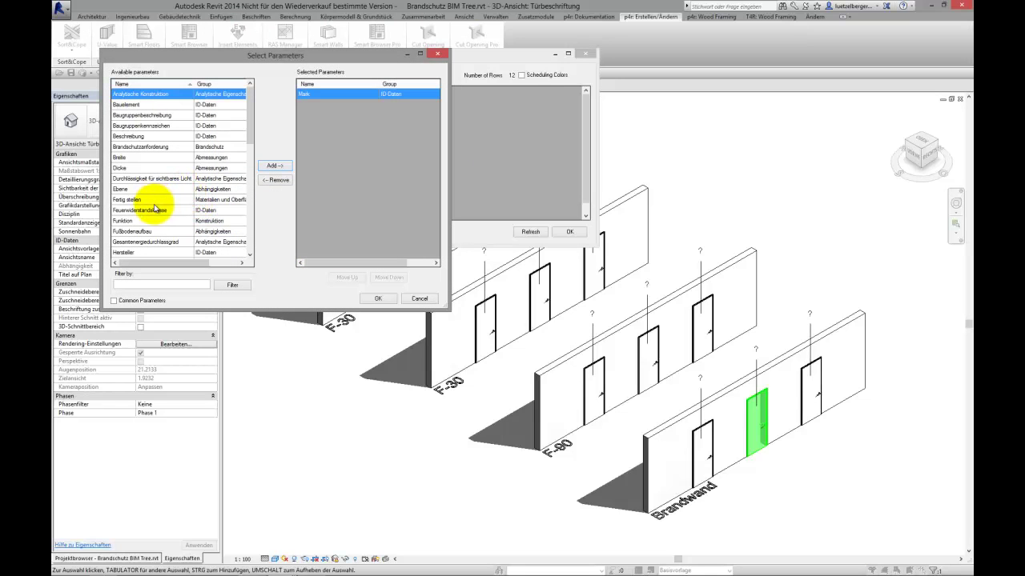
left_click_drag(249, 136, 250, 158)
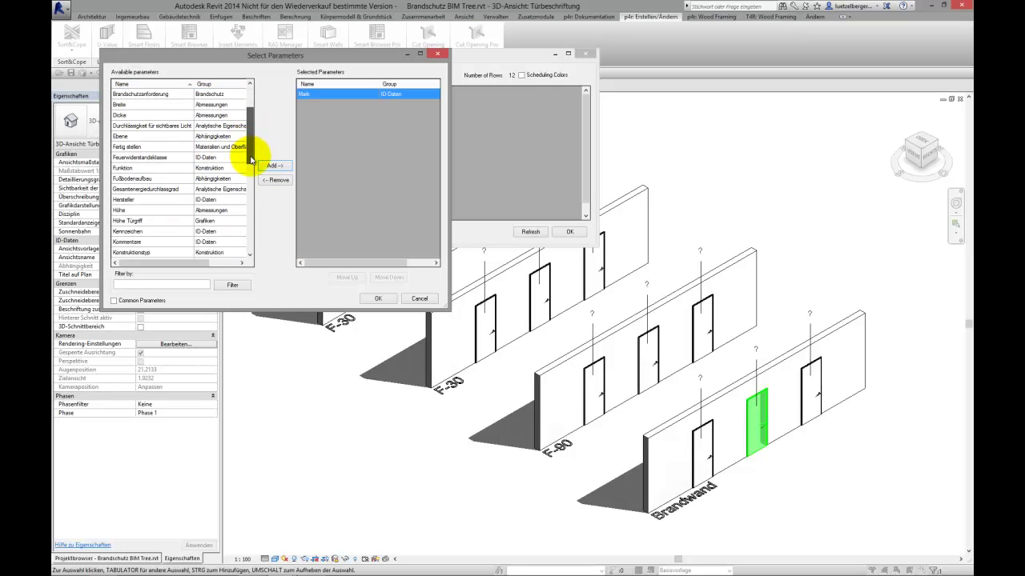
left_click(173, 240)
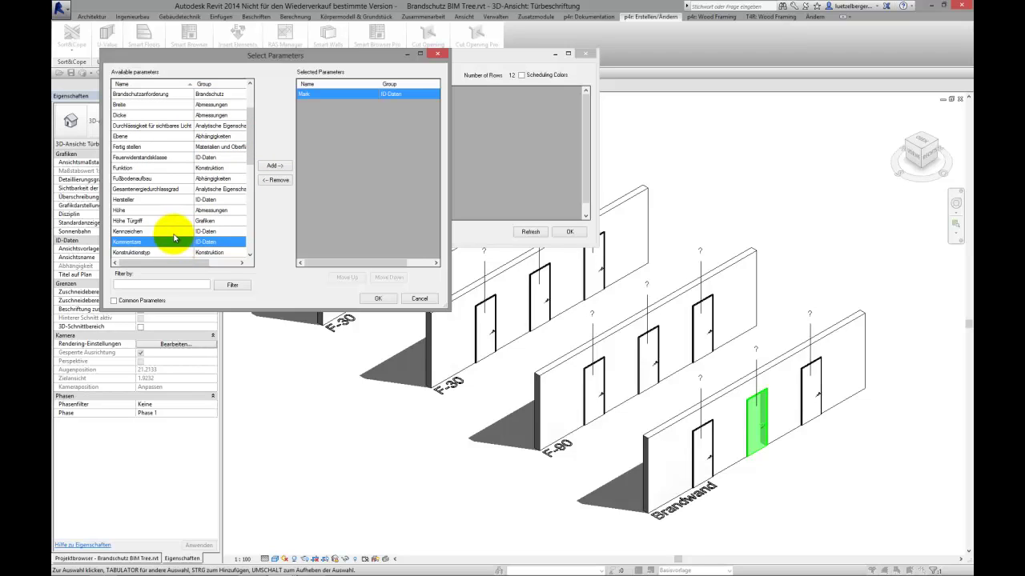
left_click(173, 233)
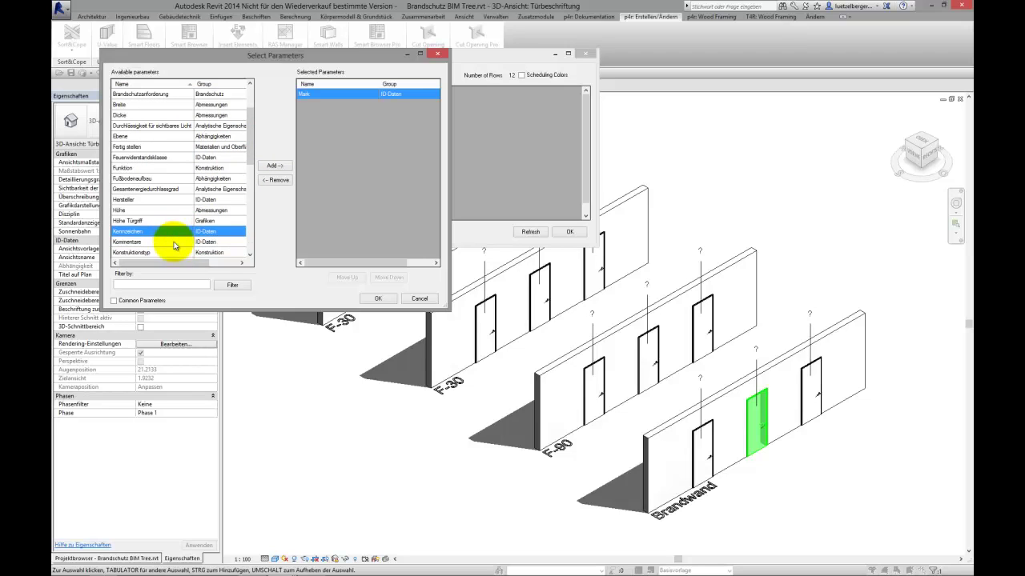
left_click(162, 242)
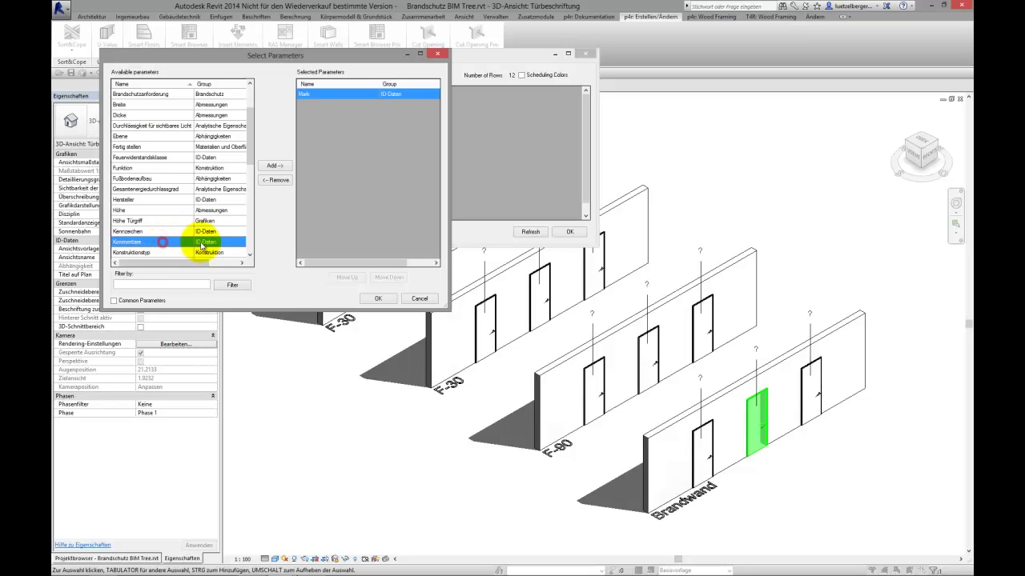
left_click(274, 166)
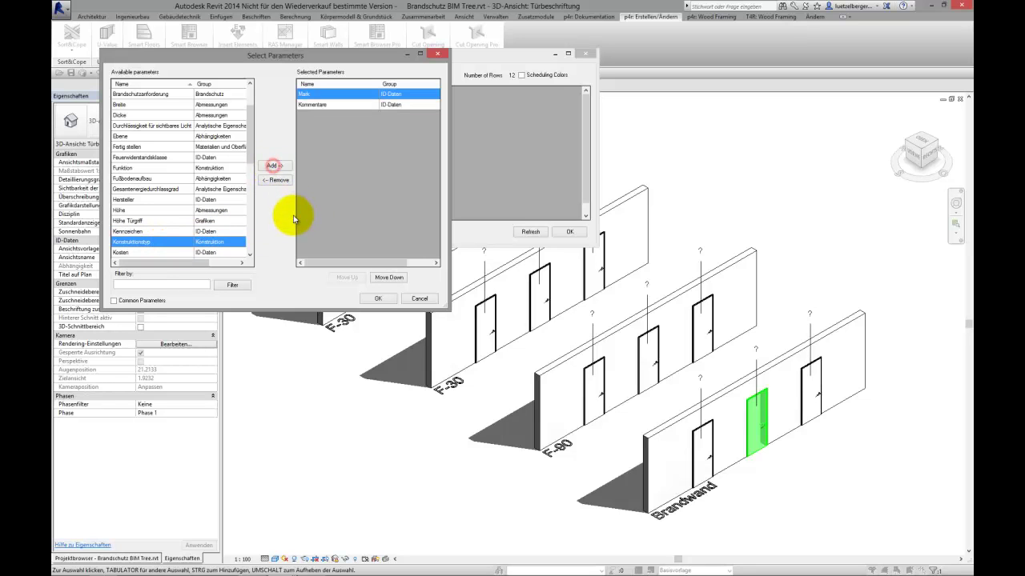
left_click(372, 300)
left_click(432, 128)
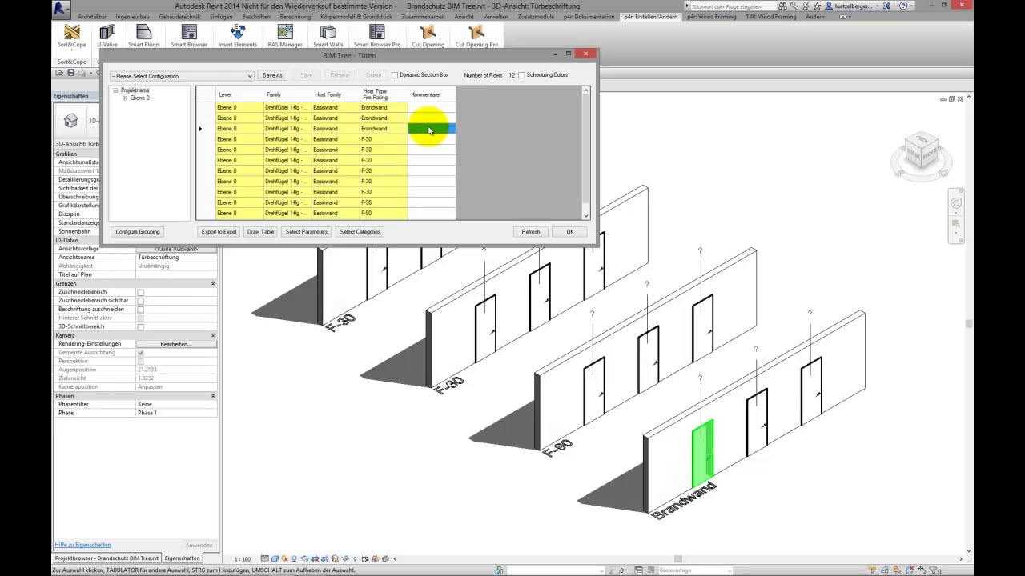
Copy each door's Host Type Fire Rating into its Kommentare value
right_click(429, 130)
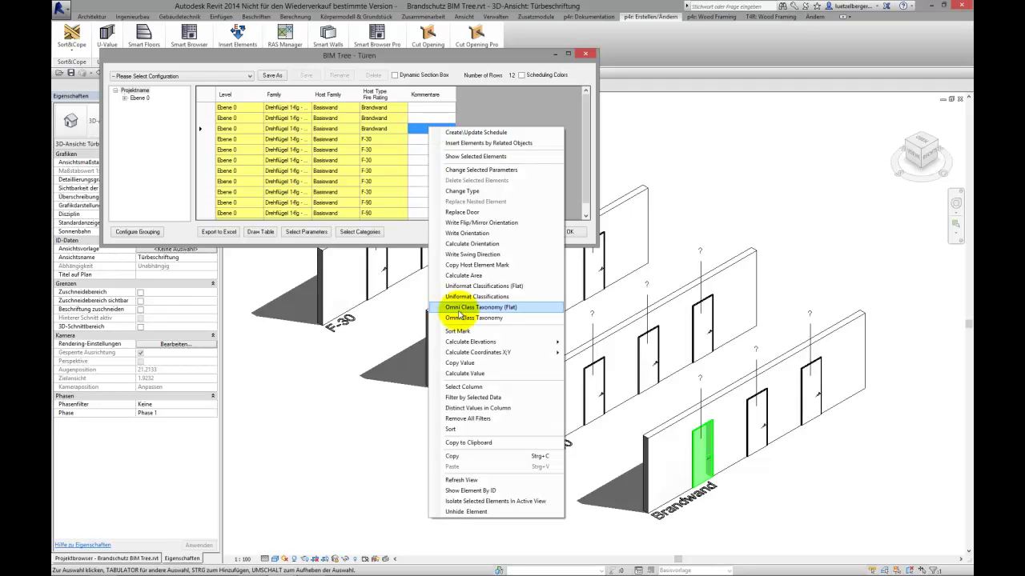
left_click(462, 363)
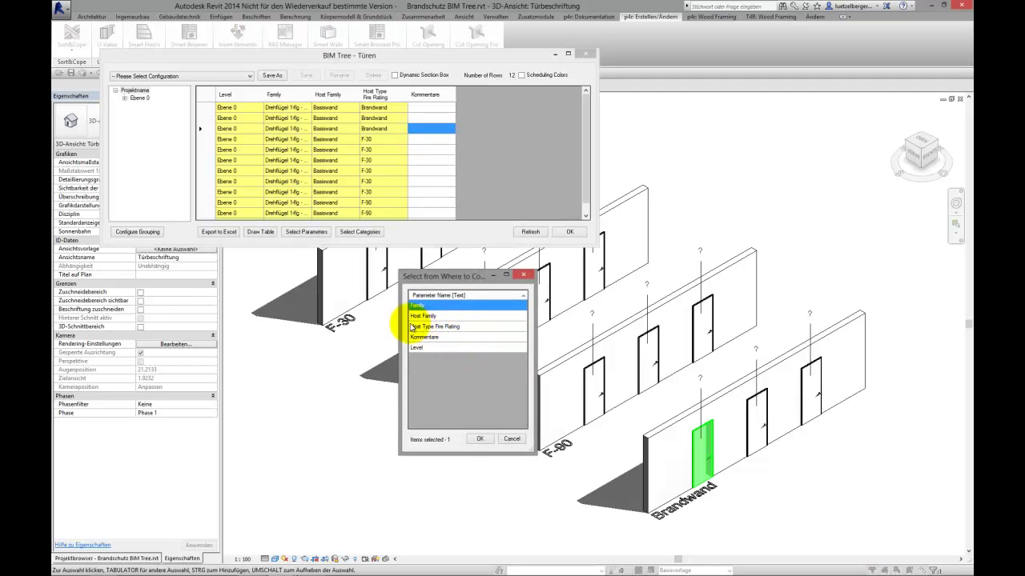
left_click(428, 327)
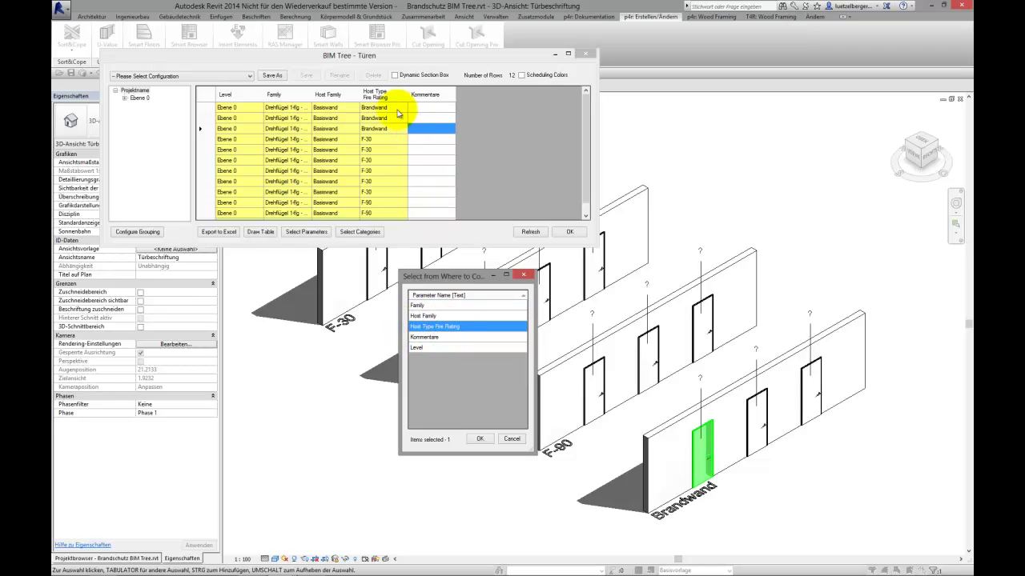
left_click(475, 438)
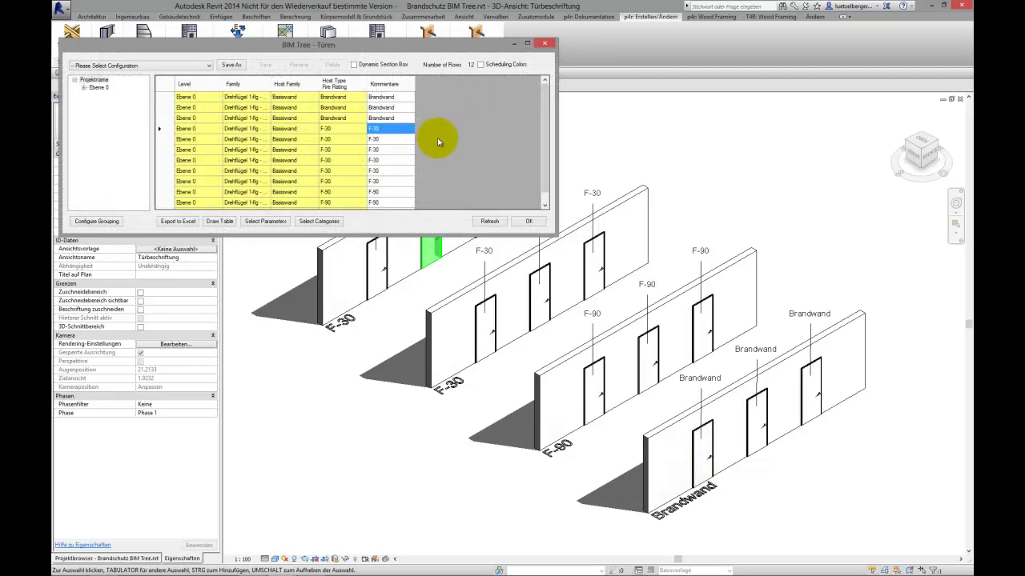
Change the Kommentare of the three Brandwand doors to T-90
left_click_drag(396, 97, 399, 120)
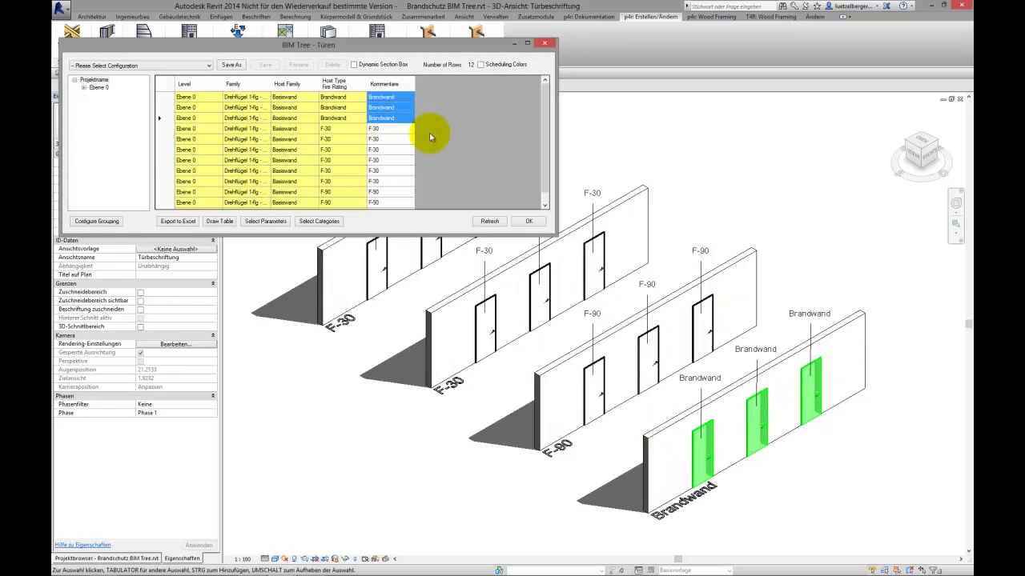
right_click(398, 107)
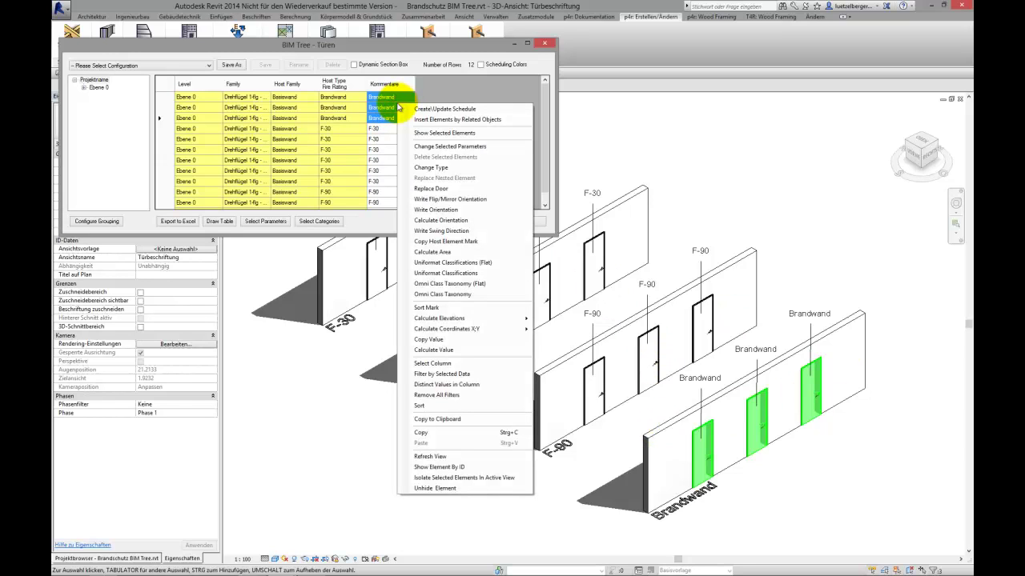
left_click(439, 147)
type("T-90")
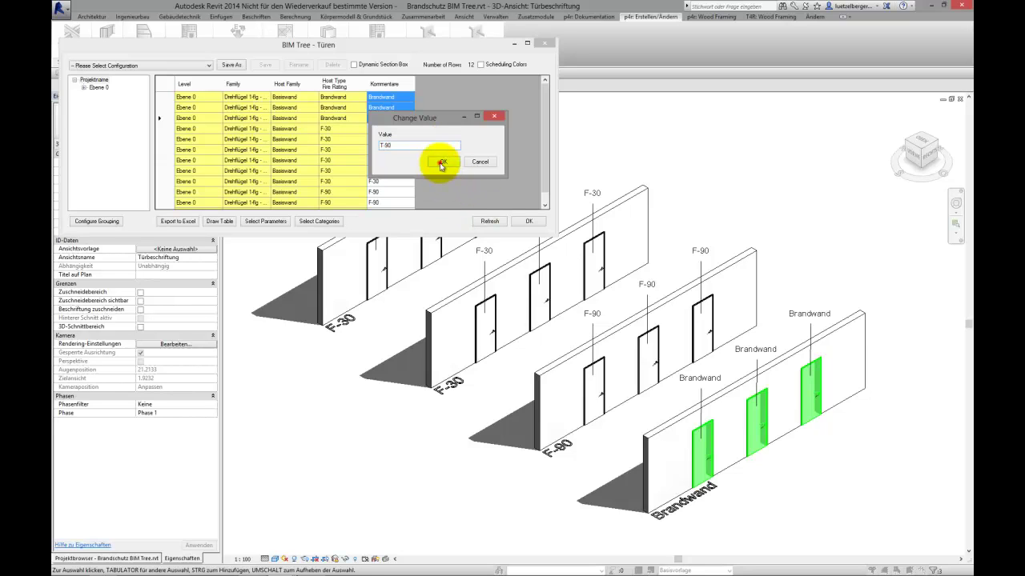
left_click(439, 161)
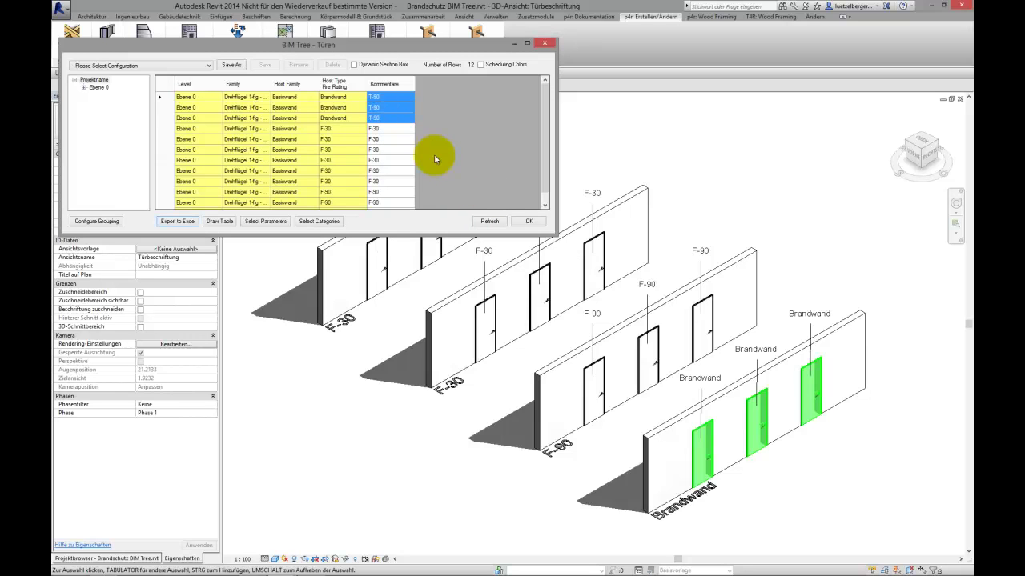
left_click_drag(396, 128, 397, 152)
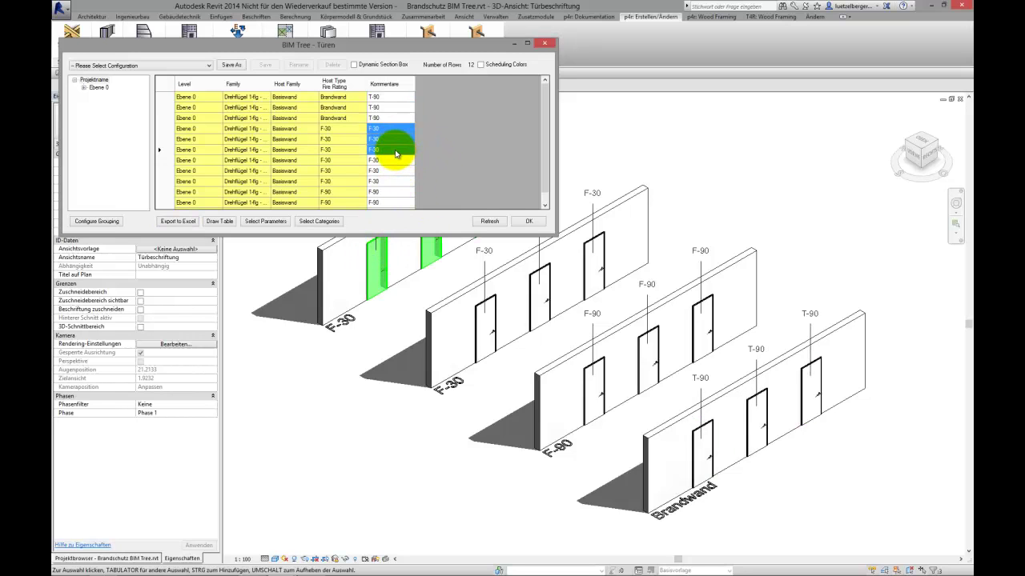
Set the Kommentare of the first wall's three F-30 doors to T-30
right_click(397, 153)
left_click(430, 220)
type("T-30")
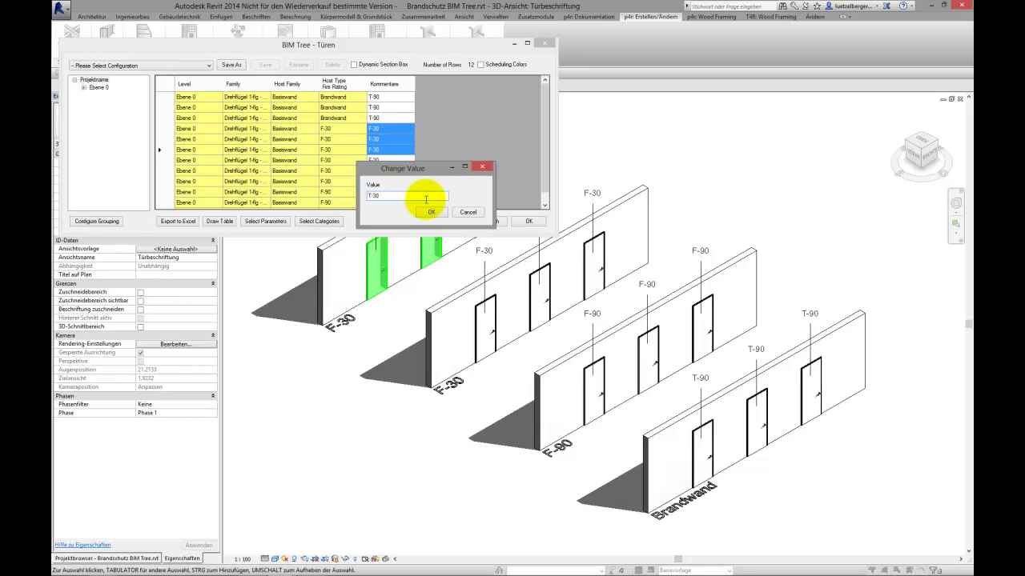
left_click(430, 212)
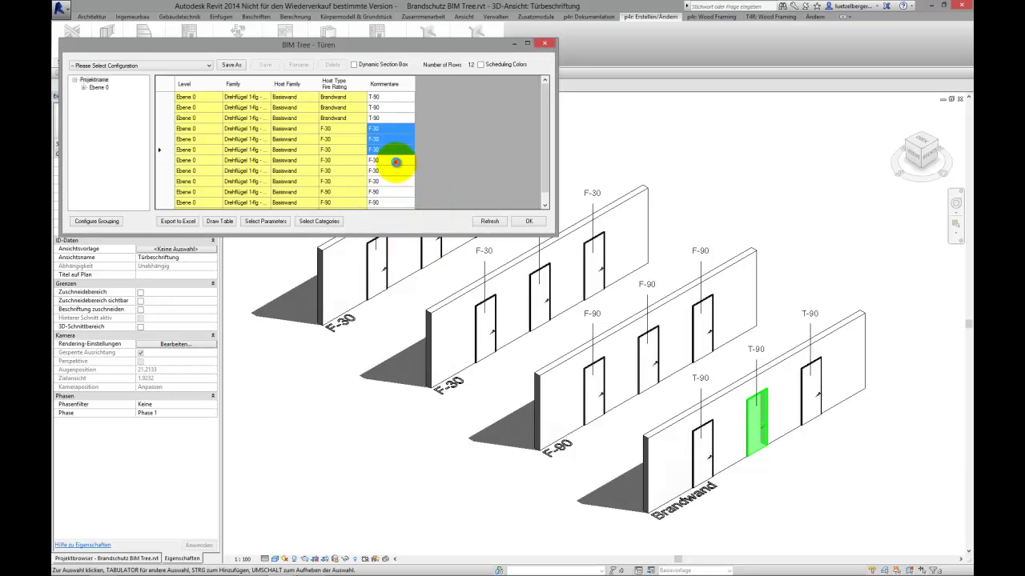
Select the next three F-30 doors' Kommentare cells for a parameter change
left_click_drag(396, 162, 401, 181)
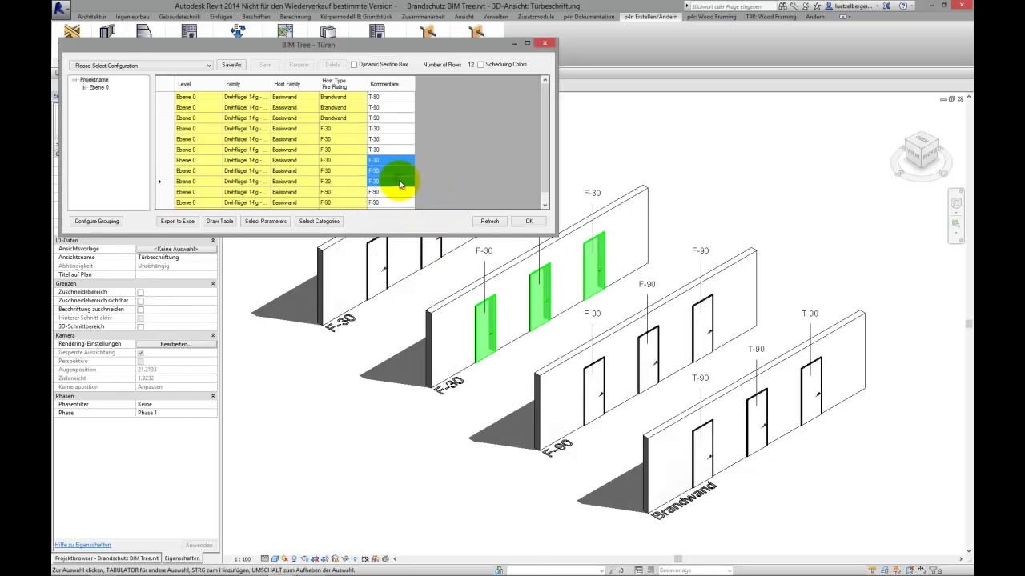
right_click(400, 184)
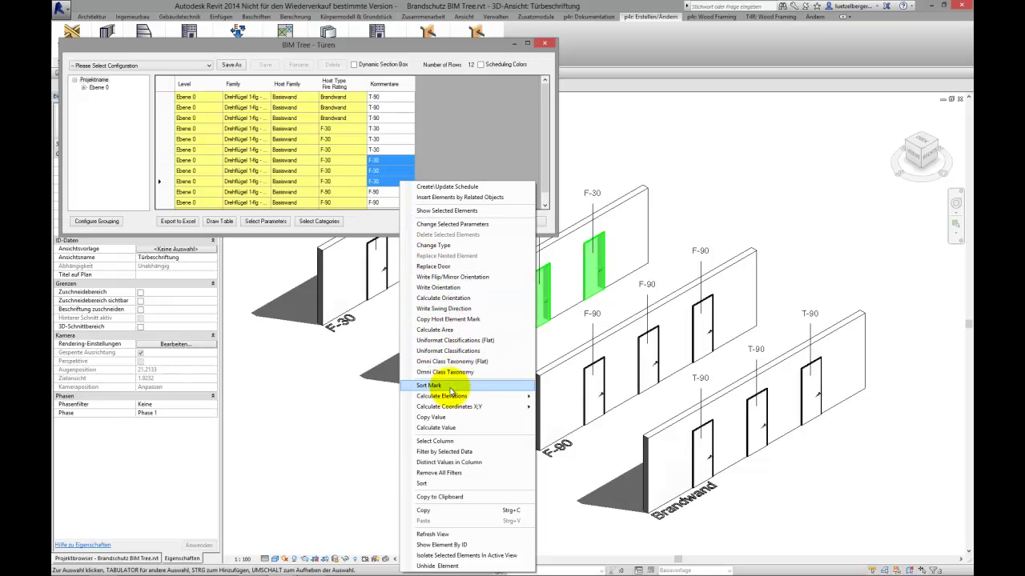
left_click(450, 225)
type("T-30 RS")
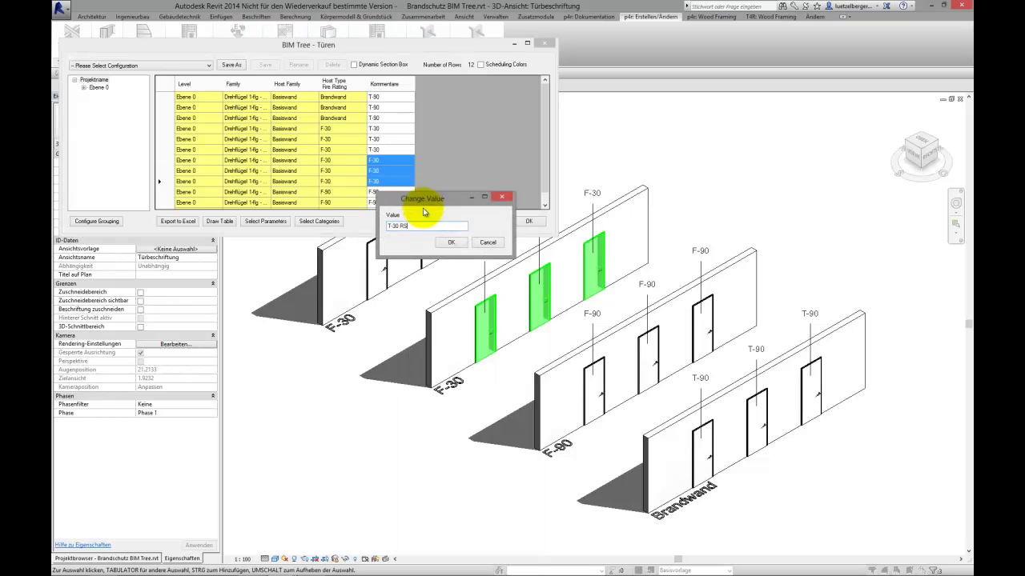
Apply T-30 RS to the second F-30 wall's door comments
left_click(450, 241)
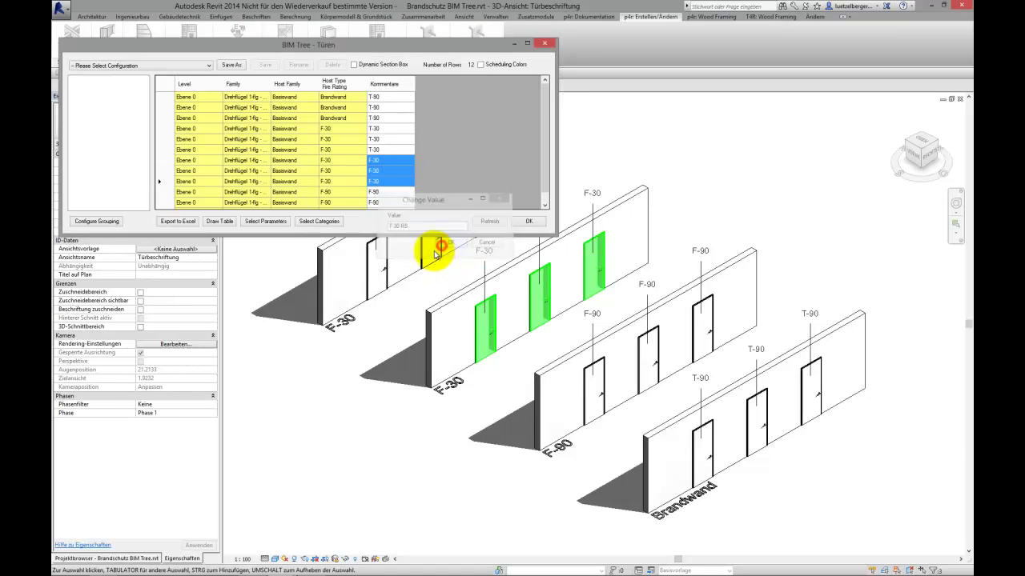
left_click(545, 204)
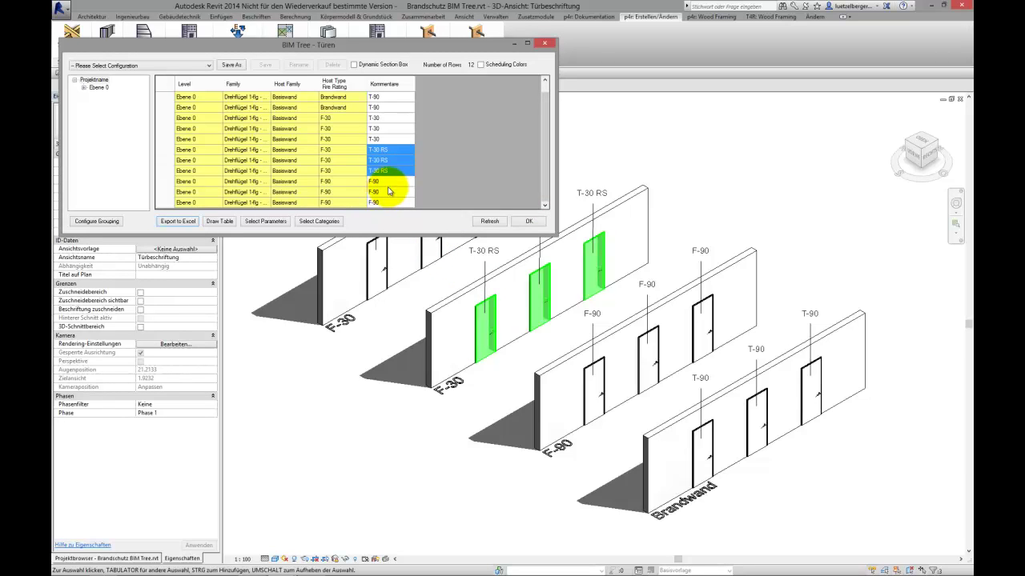
left_click_drag(378, 182, 392, 201)
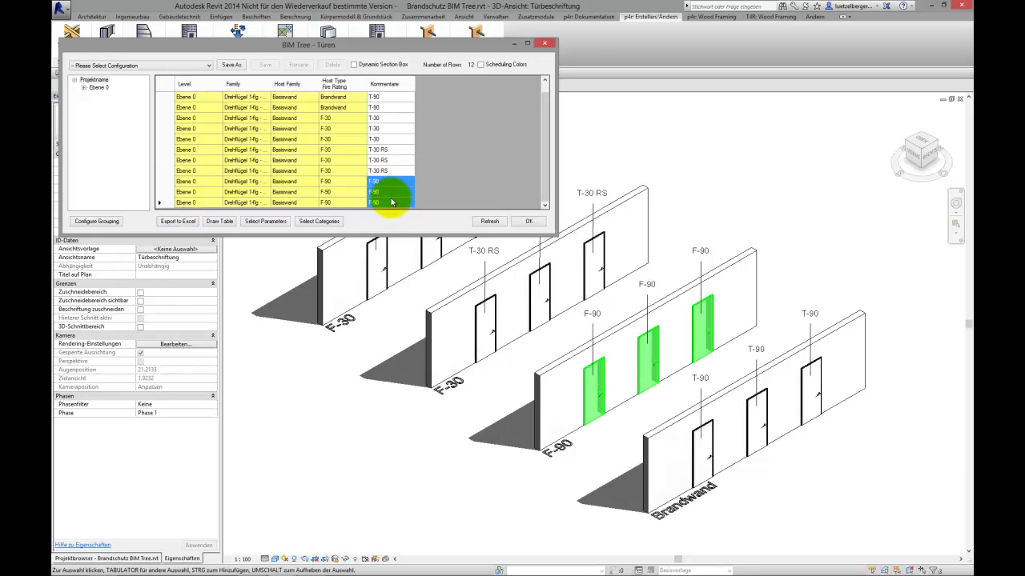
Set the F-90 doors' comments to T-90, then refresh and close BIM Tree
right_click(391, 203)
left_click(400, 230)
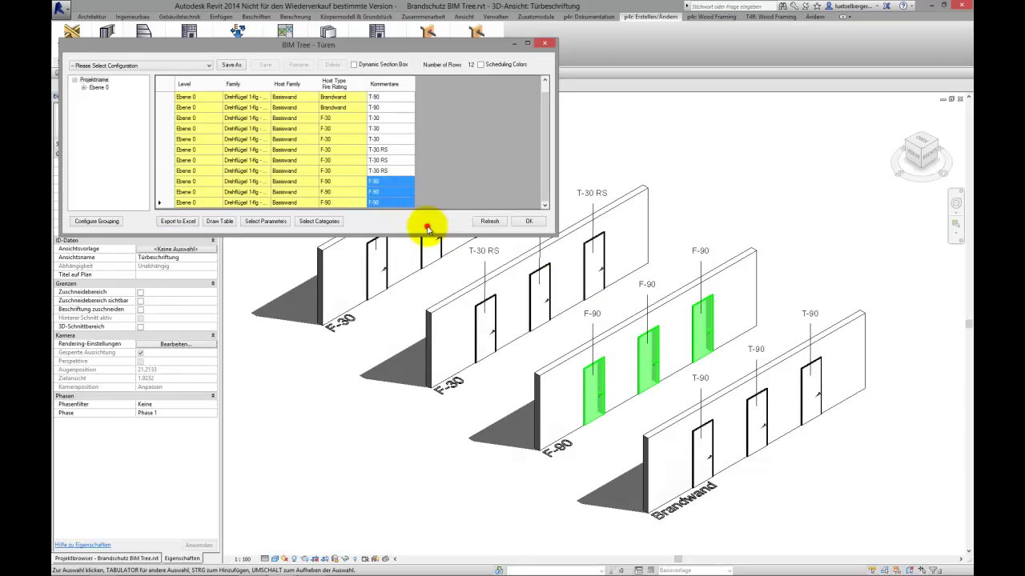
left_click(389, 230)
type("T-90")
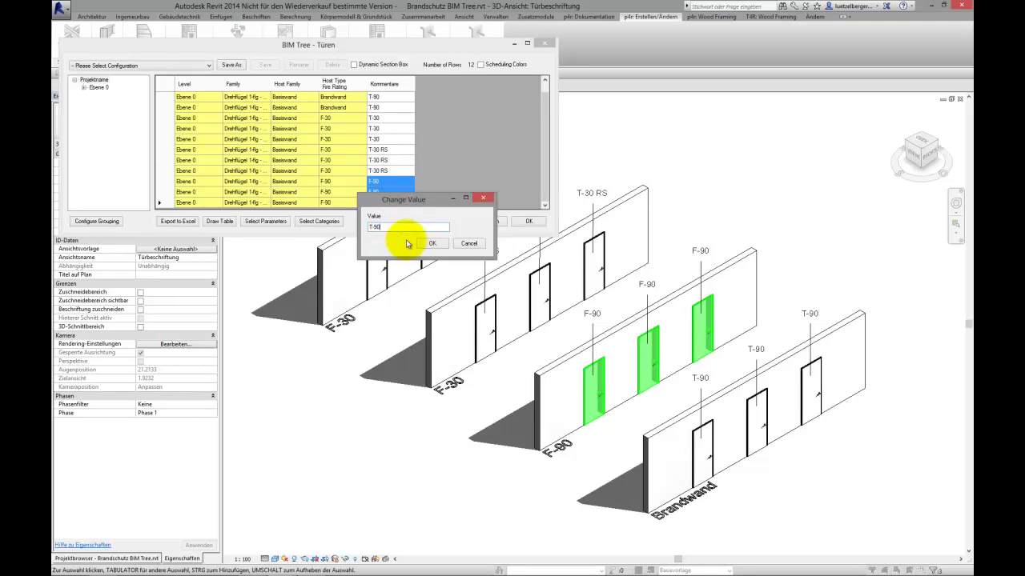
left_click(431, 244)
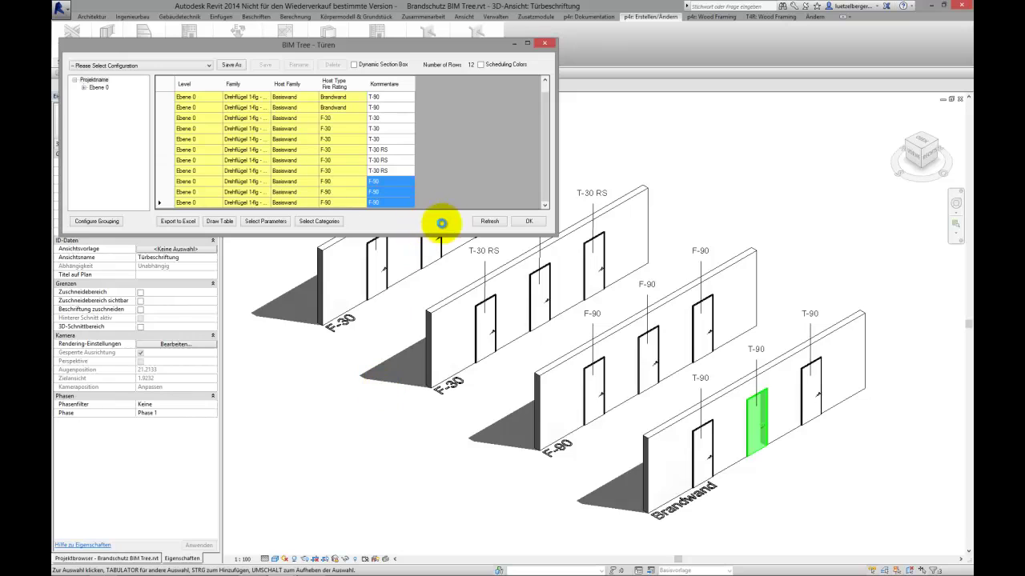
left_click(488, 222)
left_click(524, 221)
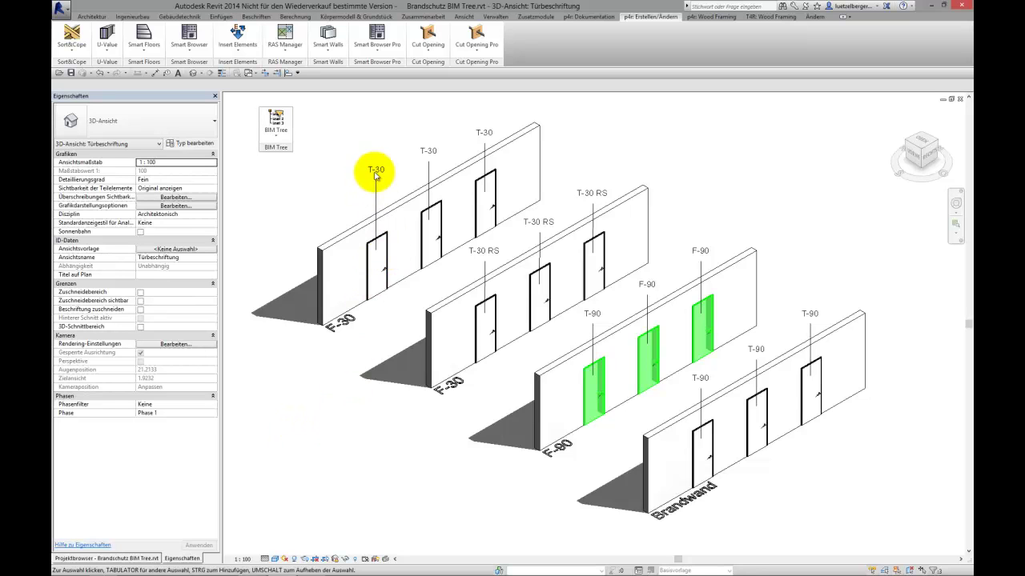
left_click(489, 355)
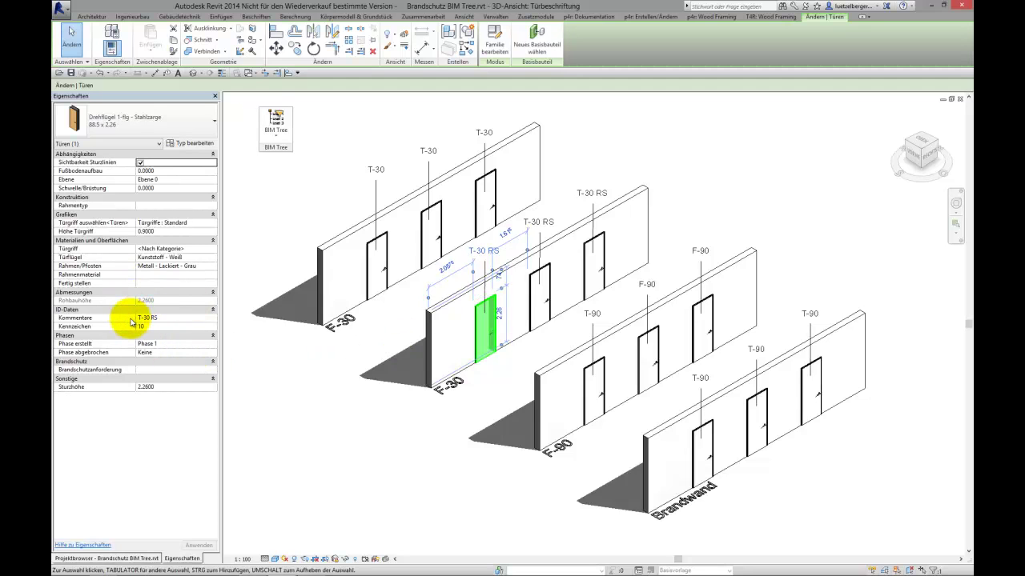
left_click(410, 442)
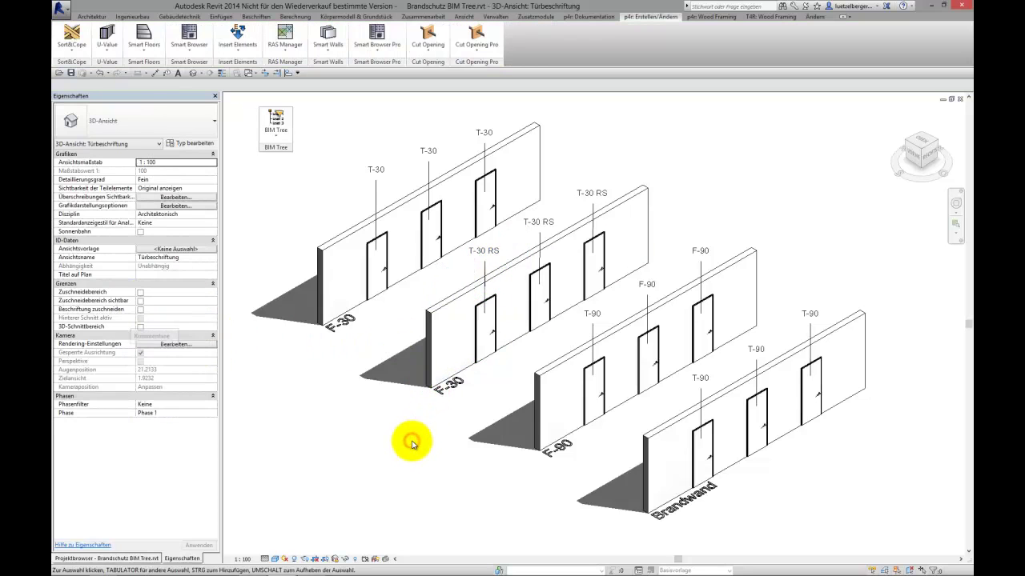